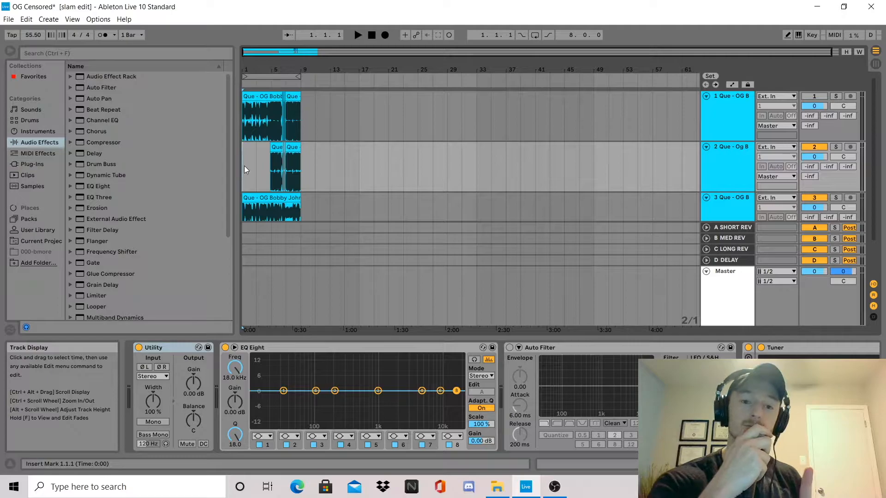
# Solo the first track and play the dirty version from 5.1.1
pyautogui.moveTo(270, 52)
pyautogui.mouseDown()
pyautogui.moveTo(270, 102)
pyautogui.moveTo(283, 53)
pyautogui.moveTo(273, 54)
pyautogui.mouseUp()
pyautogui.click(347, 120)
pyautogui.click(837, 96)
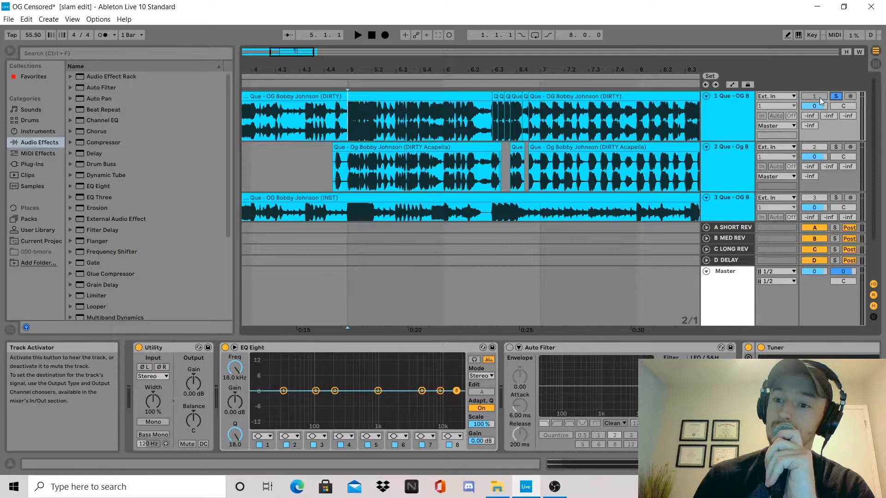
pyautogui.click(835, 96)
pyautogui.press('space')
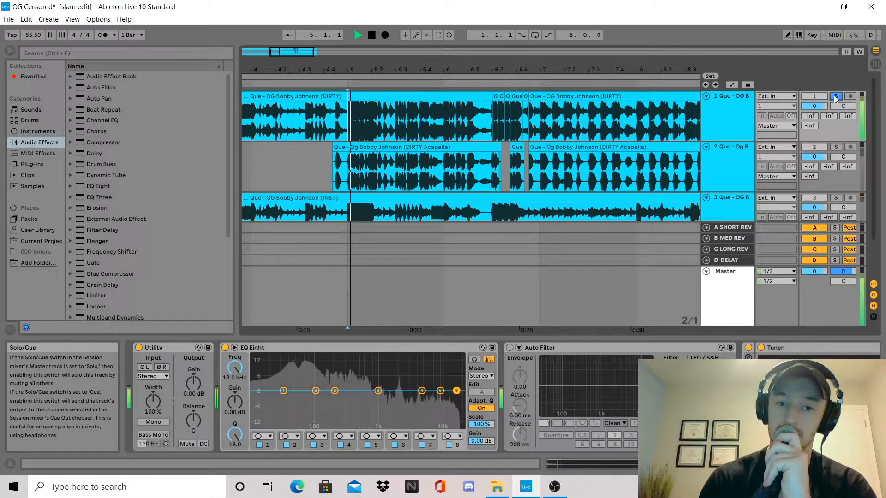
pyautogui.click(834, 96)
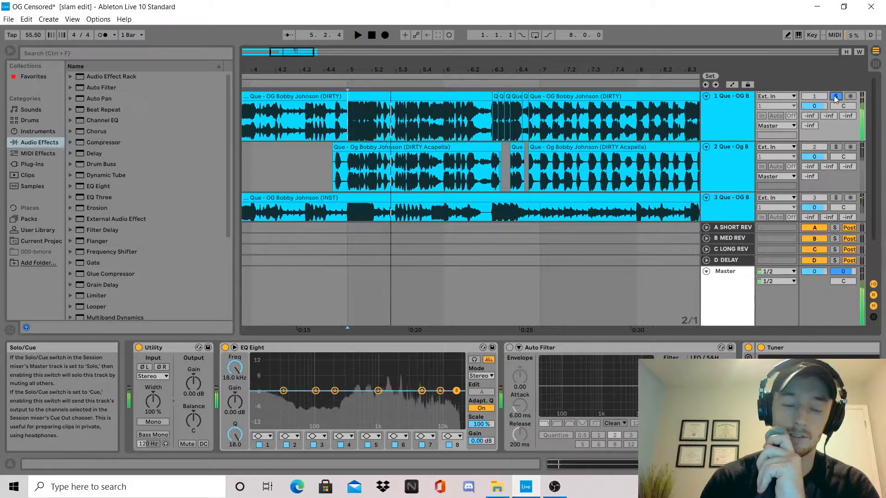
pyautogui.press('space')
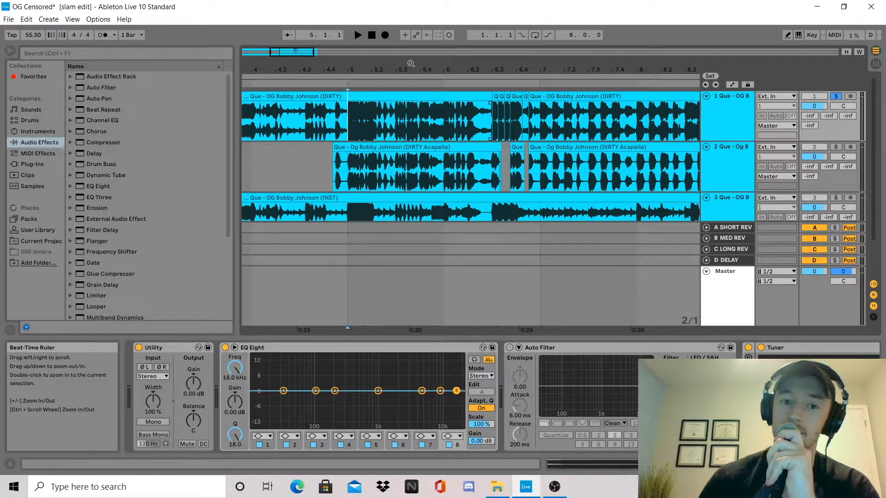
# Replay the soloed dirty track from 5.1.1 through the chopped slices that start at 6.3.1
pyautogui.moveTo(483, 70); pyautogui.dragTo(425, 83)
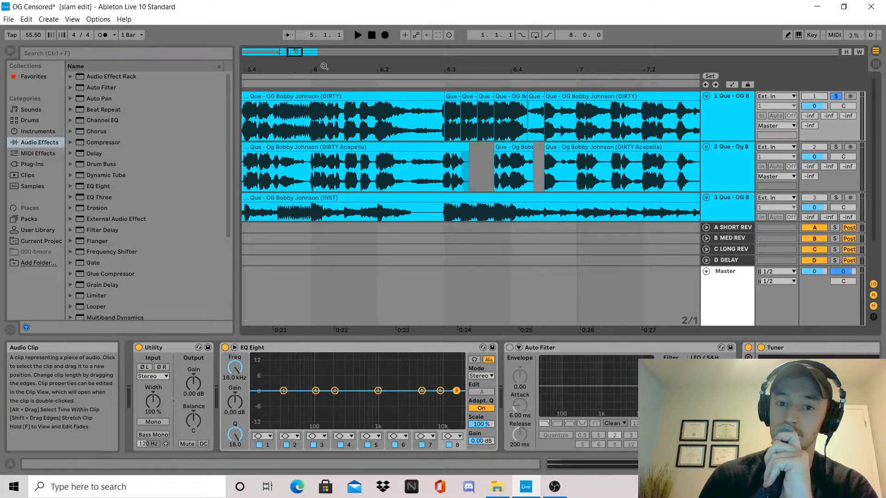
pyautogui.moveTo(296, 53); pyautogui.dragTo(287, 54)
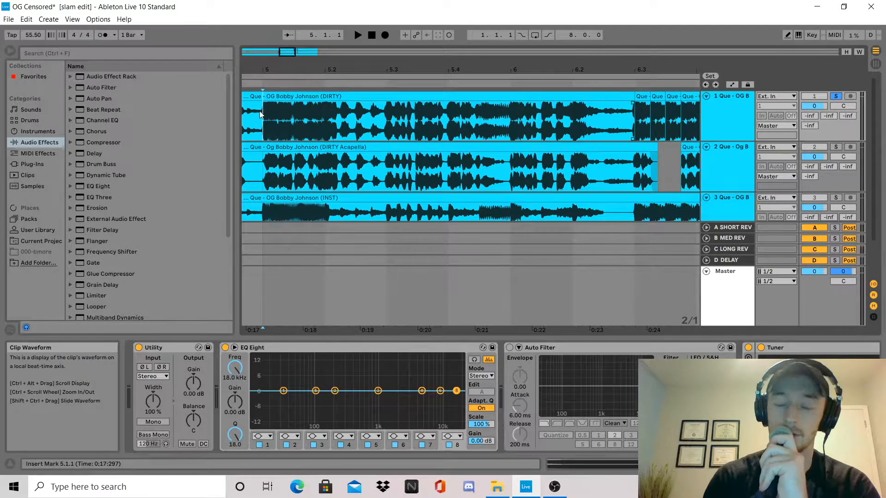
pyautogui.press('space')
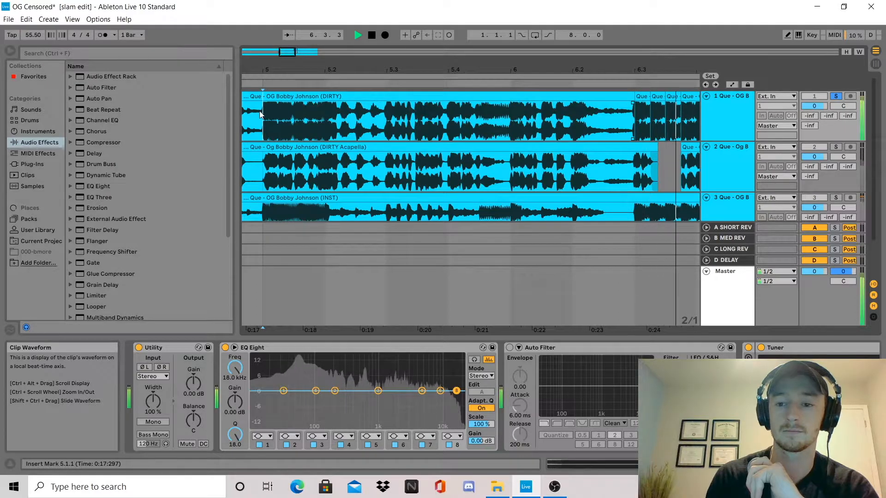
pyautogui.press('space')
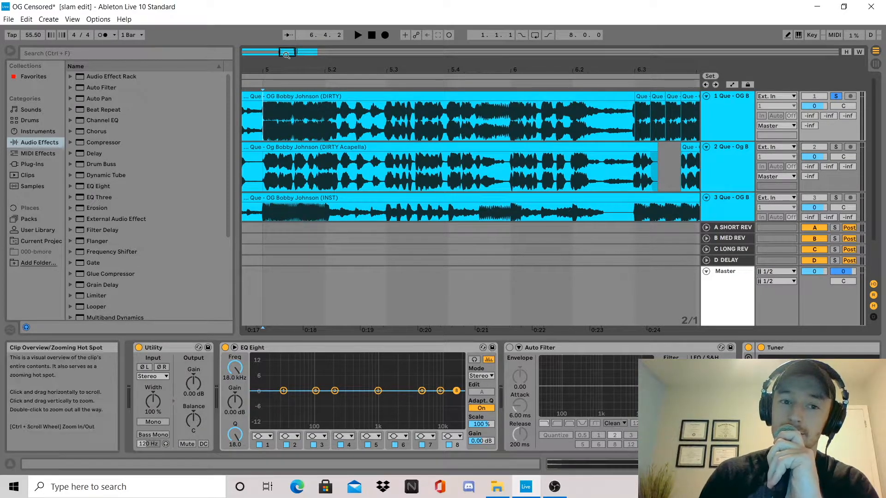
# Place the insert marker at 6.3.1 on the first track and inspect the repeated short slices there
pyautogui.moveTo(295, 51); pyautogui.dragTo(305, 51)
pyautogui.click(366, 121)
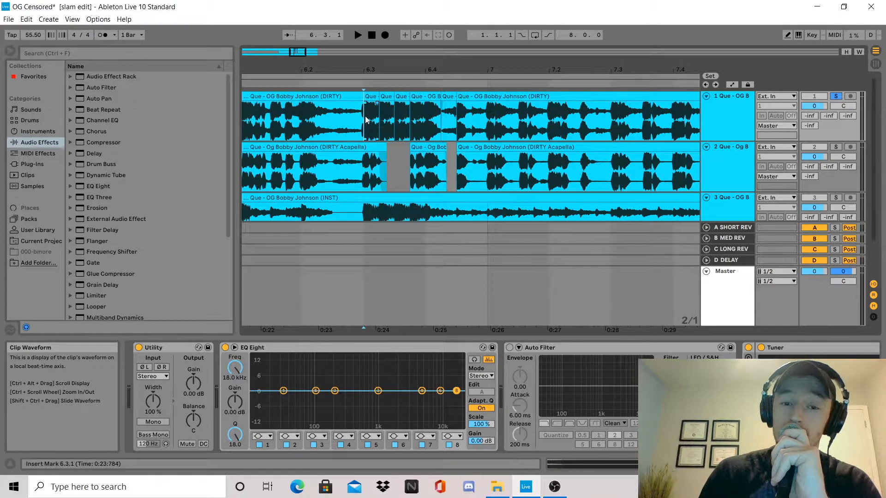
pyautogui.moveTo(296, 53)
pyautogui.mouseDown()
pyautogui.moveTo(292, 92)
pyautogui.moveTo(297, 57)
pyautogui.mouseUp()
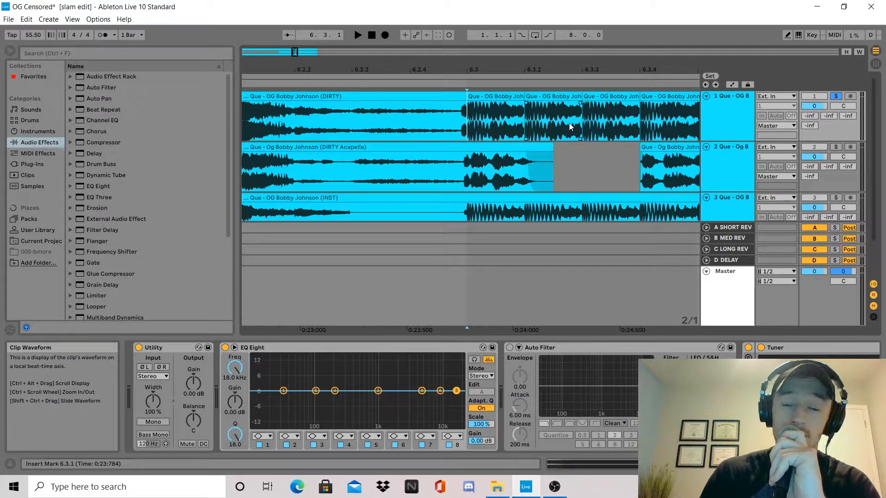
pyautogui.moveTo(295, 52); pyautogui.dragTo(302, 50)
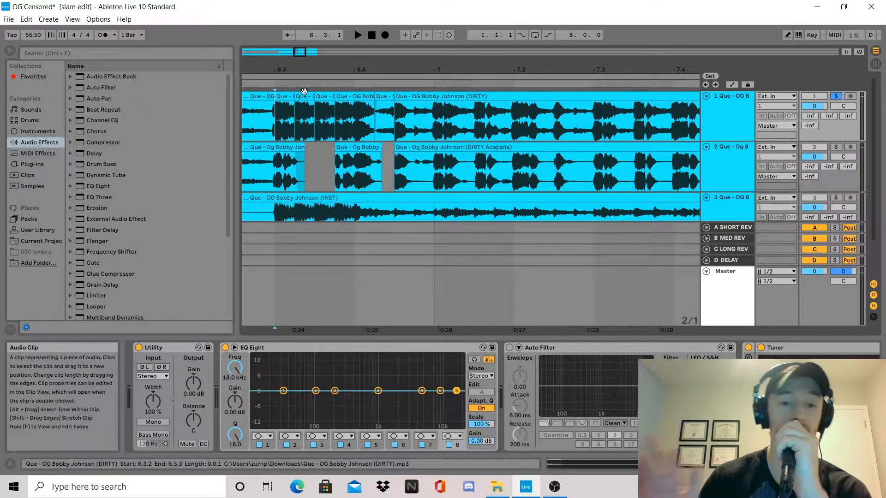
# Audition the short reversed slice at 6.4.2 on the first track and open its clip details
pyautogui.click(366, 119)
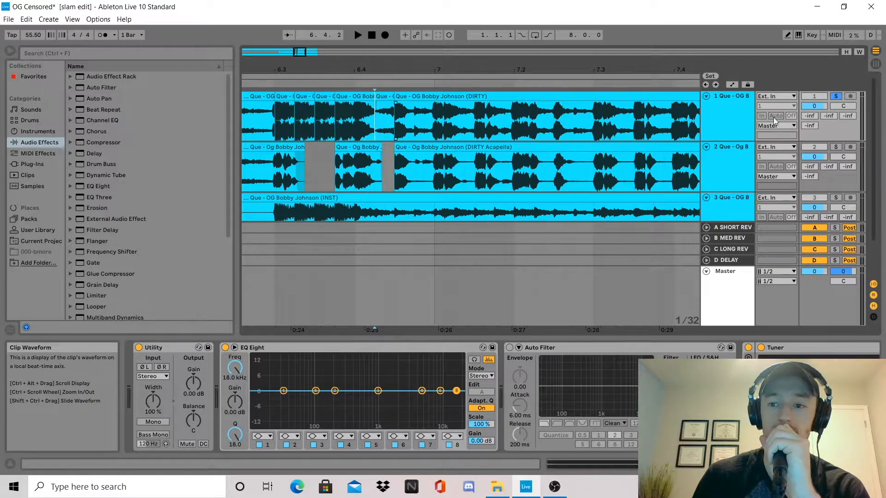
pyautogui.press('space')
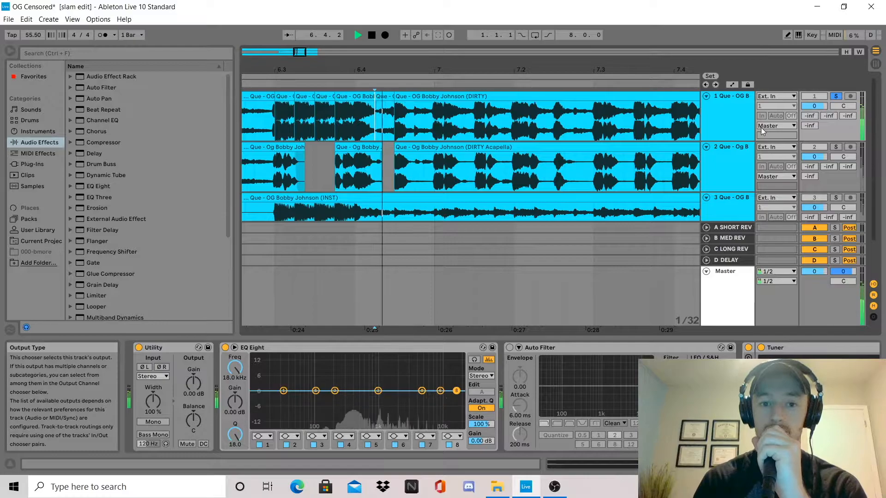
pyautogui.press('space')
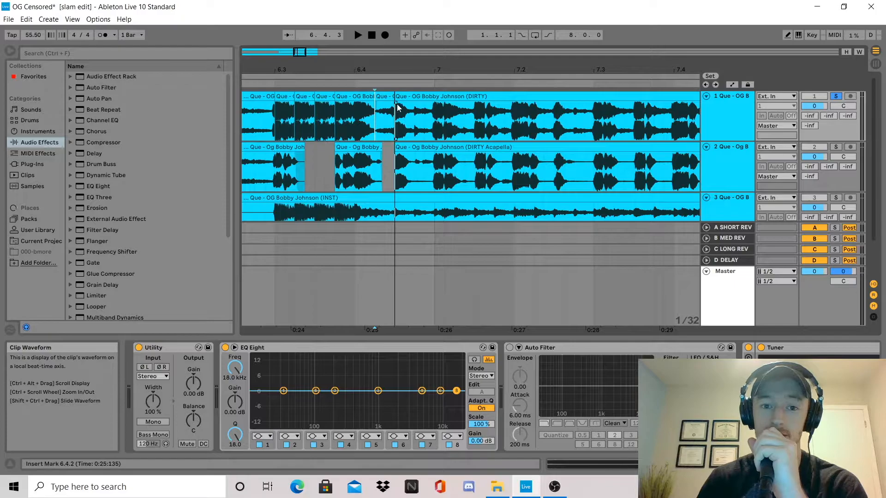
pyautogui.click(379, 97)
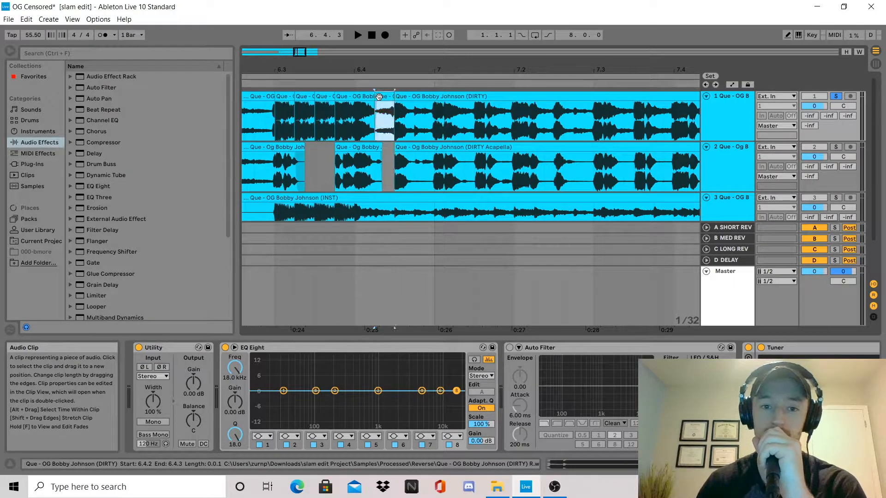
pyautogui.doubleClick(379, 97)
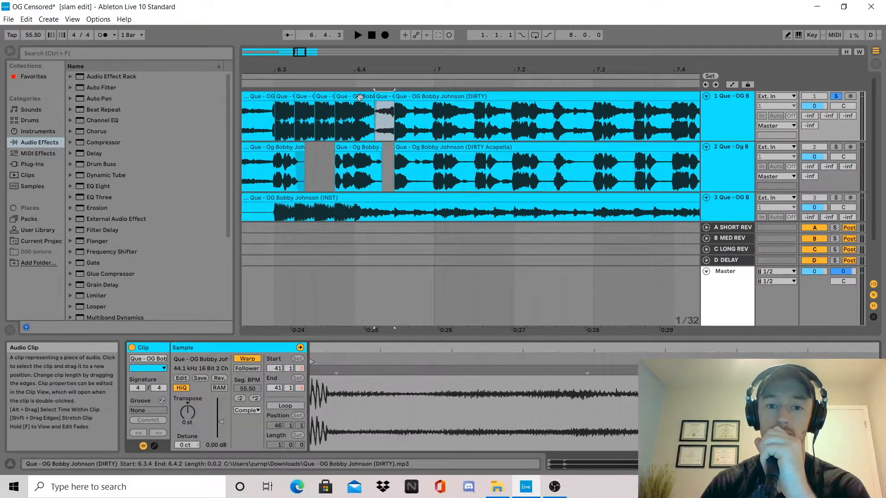
# Play the first track from 6.3.1 to hear the repeated slices and the reversed slice in context
pyautogui.click(373, 110)
pyautogui.moveTo(295, 129); pyautogui.dragTo(280, 118)
pyautogui.click(279, 117)
pyautogui.press('space')
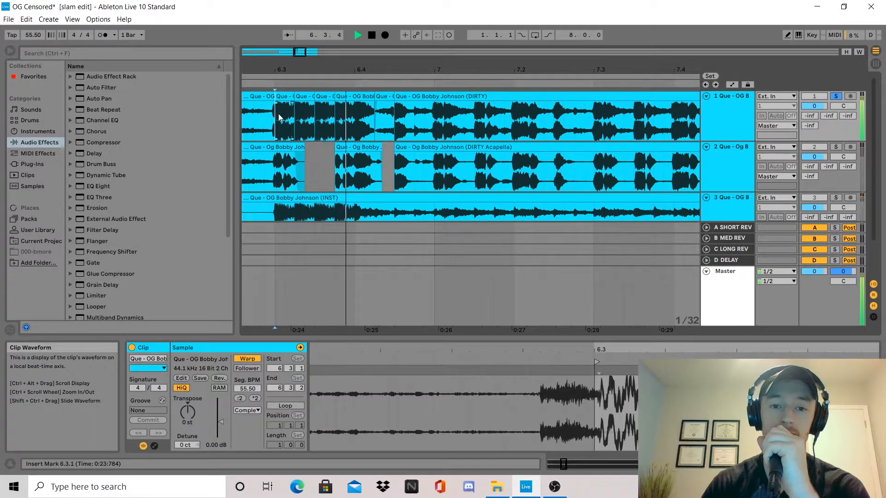
pyautogui.press('space')
pyautogui.press('space')
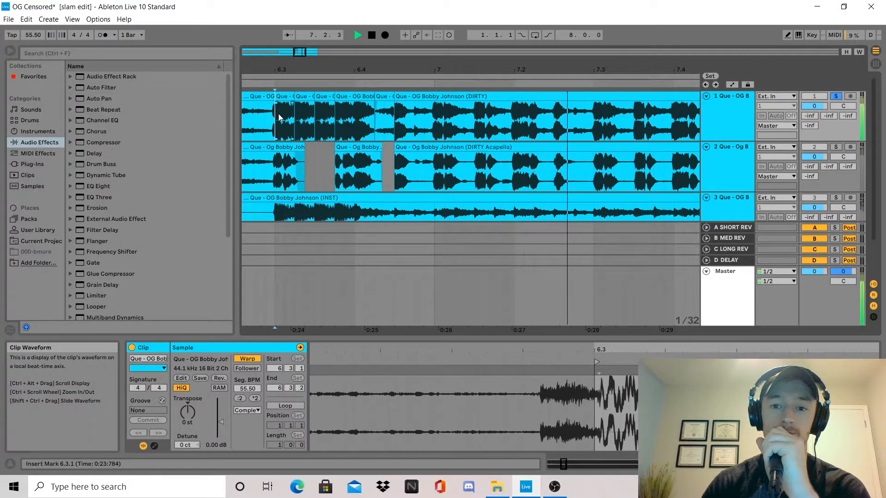
pyautogui.press('space')
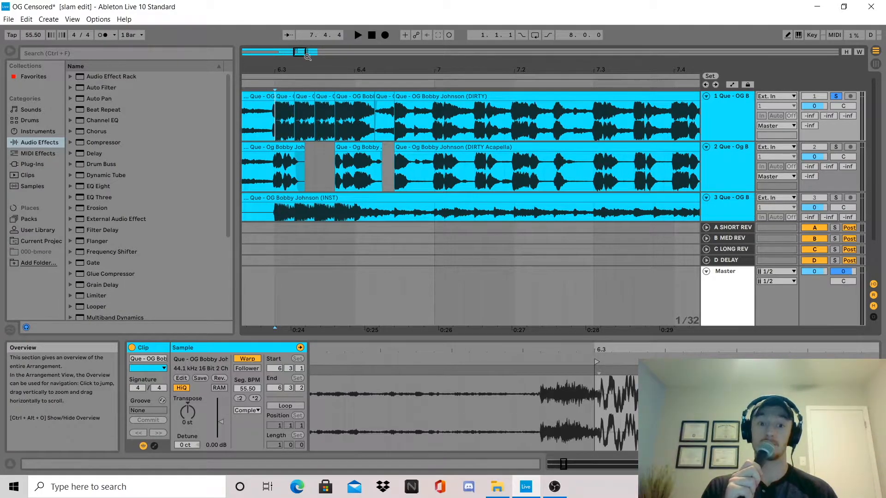
# Unsolo the first track and inspect the cuts, gaps and fade in the acapella track from 6.3 onward
pyautogui.moveTo(300, 52); pyautogui.dragTo(294, 52)
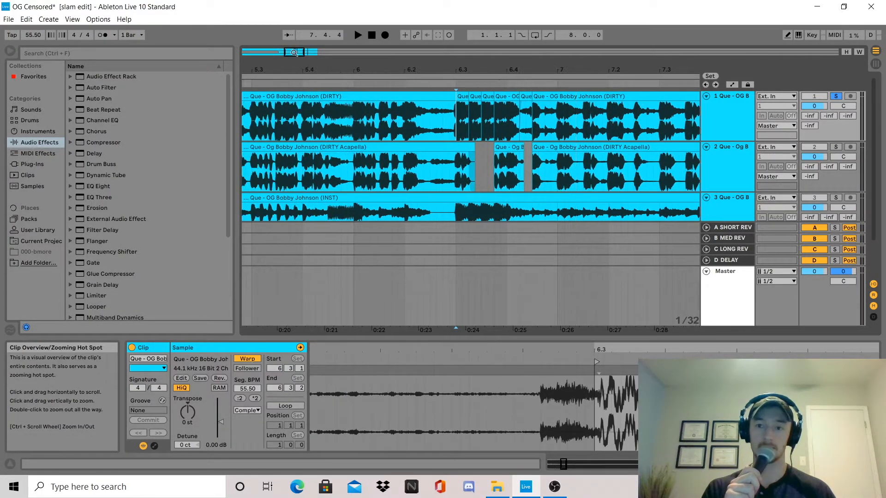
pyautogui.click(836, 96)
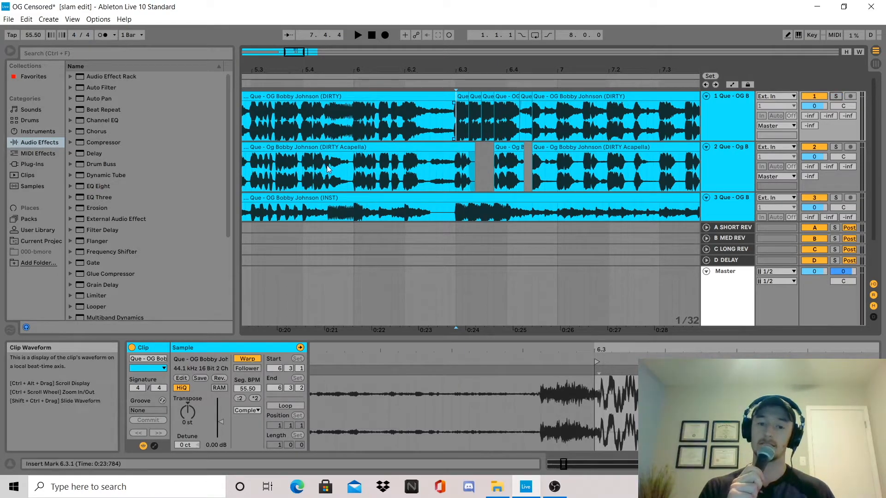
pyautogui.moveTo(299, 49); pyautogui.dragTo(301, 51)
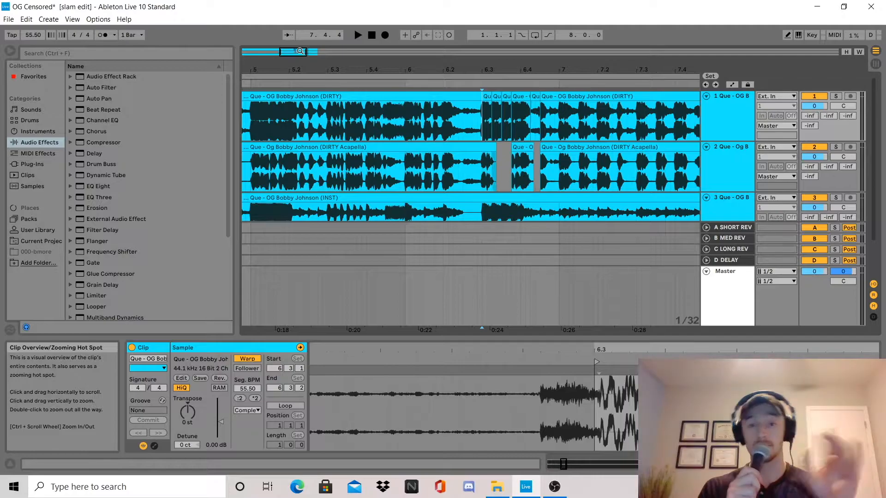
pyautogui.moveTo(291, 45); pyautogui.dragTo(296, 68)
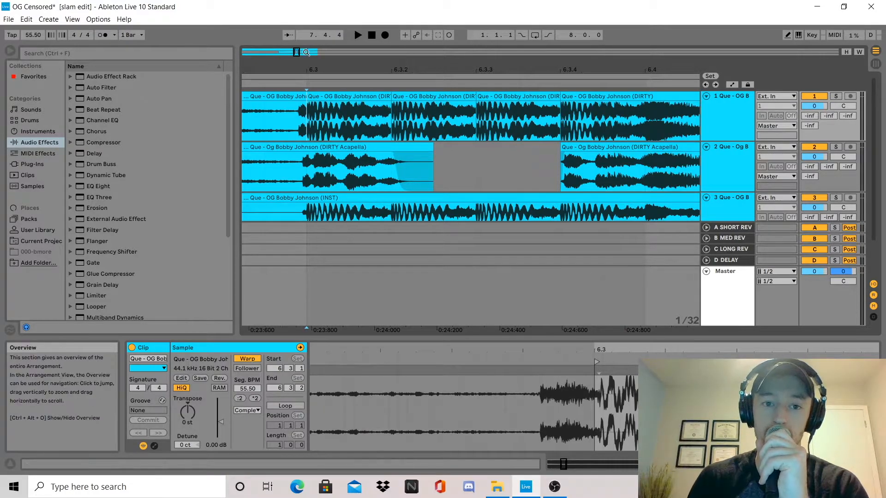
pyautogui.moveTo(297, 51); pyautogui.dragTo(298, 52)
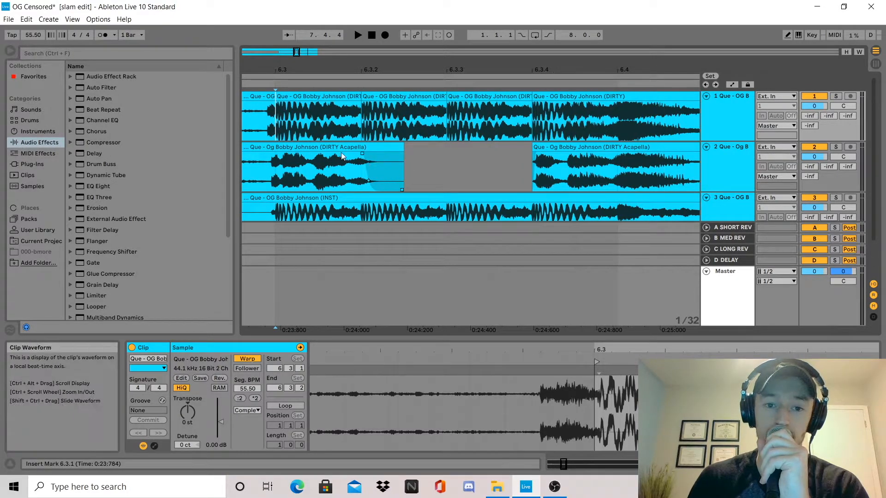
pyautogui.moveTo(298, 51); pyautogui.dragTo(240, 158)
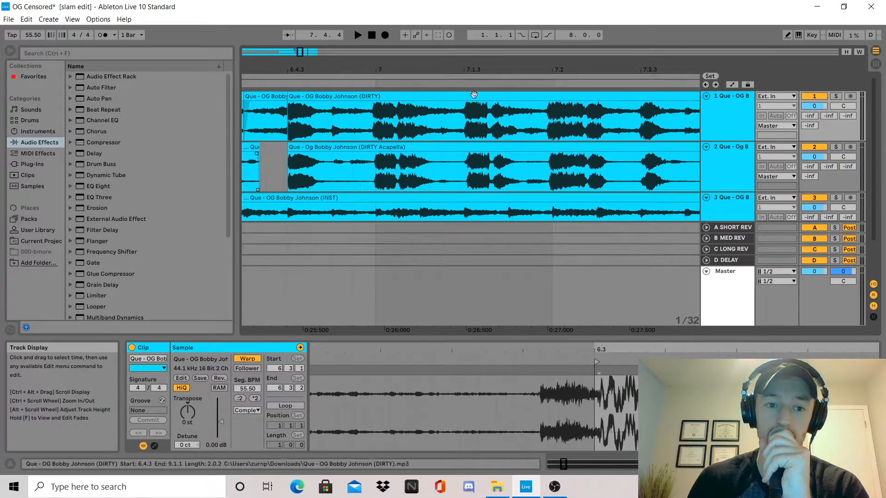
pyautogui.moveTo(300, 53); pyautogui.dragTo(289, 54)
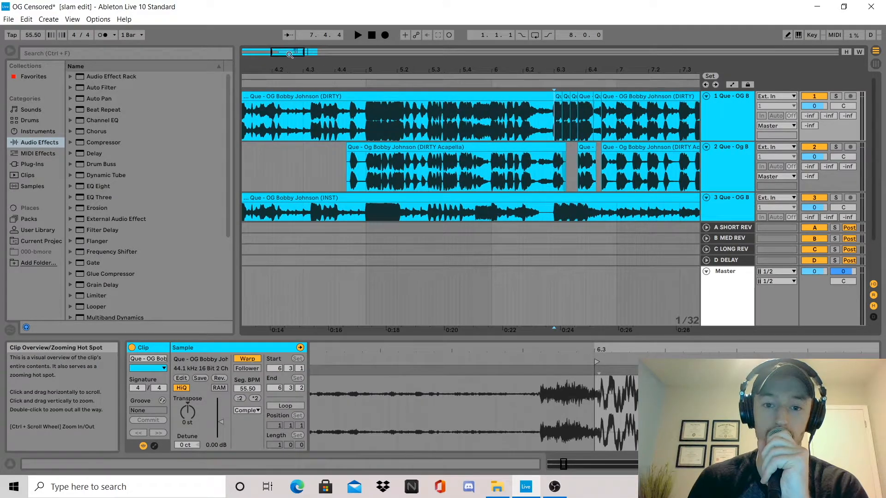
# Mute the first track and play the acapella and instrumental tracks together from 4.4.4
pyautogui.click(342, 163)
pyautogui.click(814, 96)
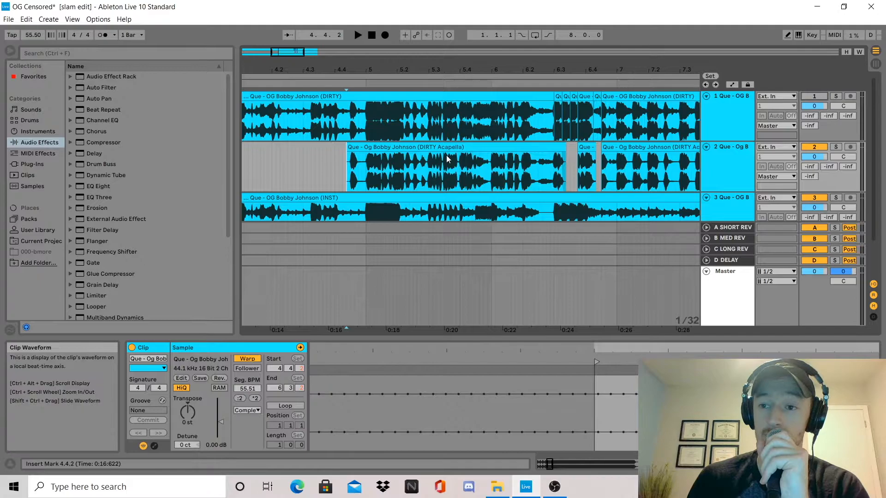
pyautogui.click(364, 169)
pyautogui.press('space')
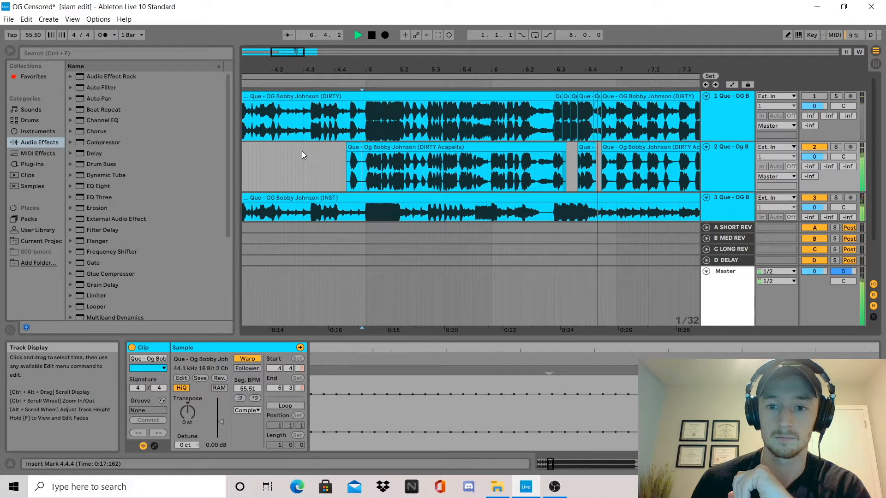
pyautogui.moveTo(302, 51); pyautogui.dragTo(325, 51)
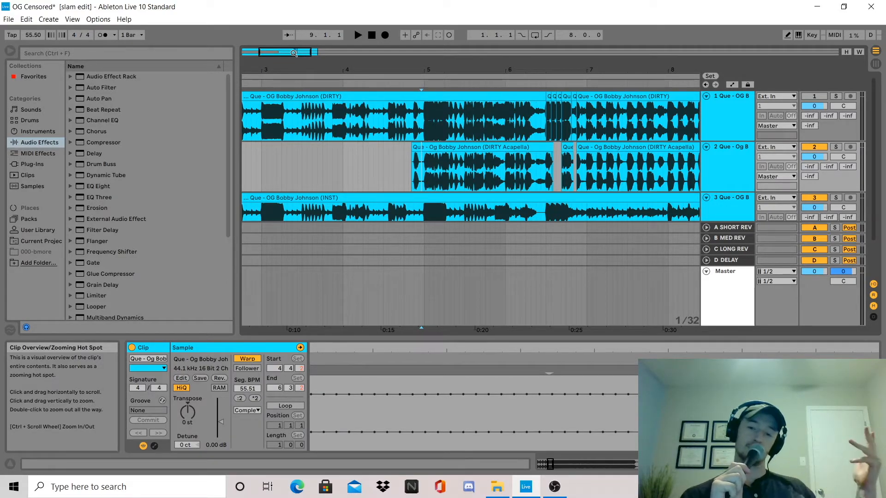
pyautogui.click(340, 162)
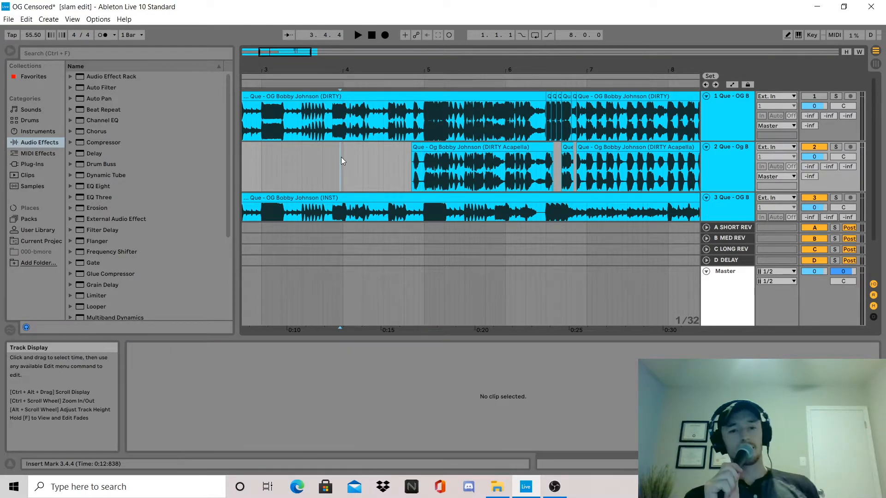